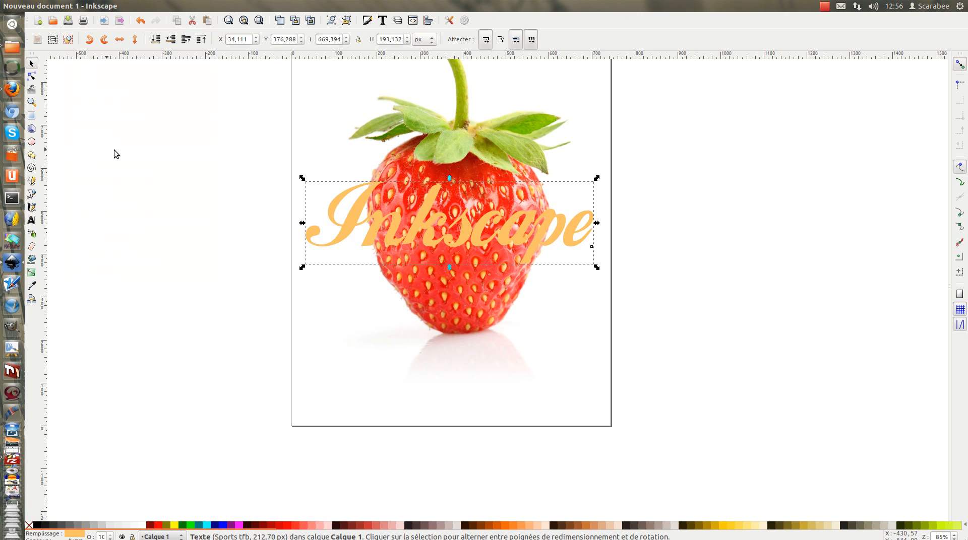
# Separate the two overlapping Inkscape texts, moving the front copy slightly up and the back copy out past the strawberry's right side
pyautogui.moveTo(423, 204); pyautogui.dragTo(428, 183)
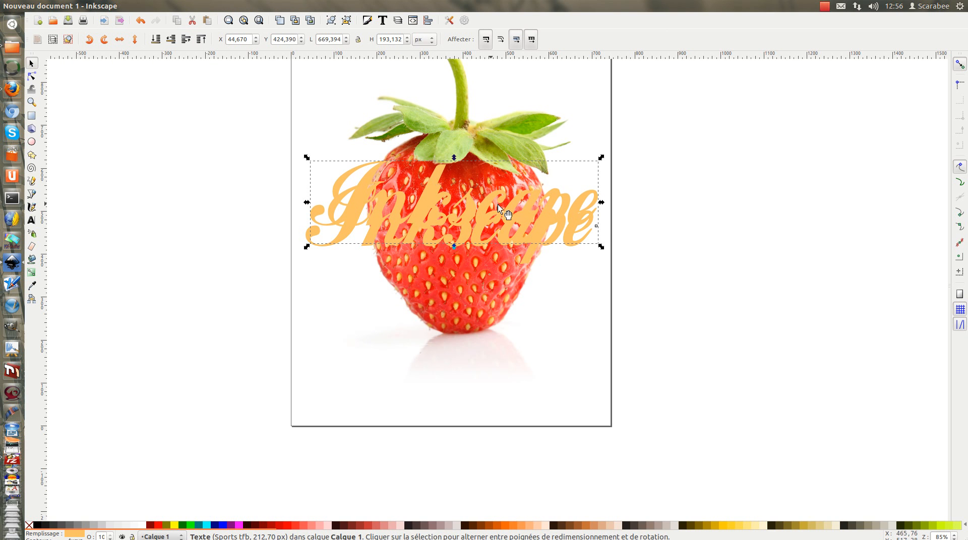
pyautogui.click(527, 256)
pyautogui.moveTo(530, 260); pyautogui.dragTo(742, 213)
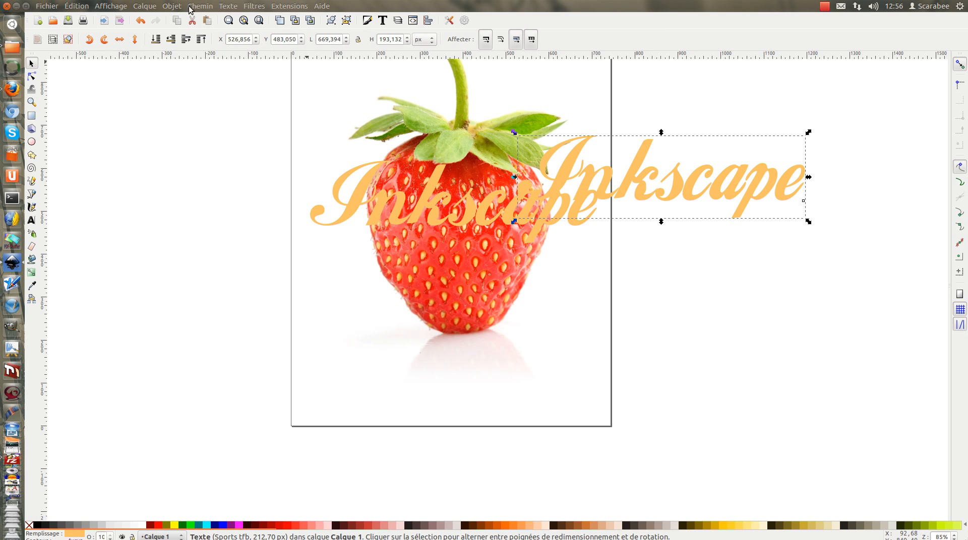
# Fill the back copy of the Inkscape text with the red f9343aff sampled from the strawberry
pyautogui.click(175, 7)
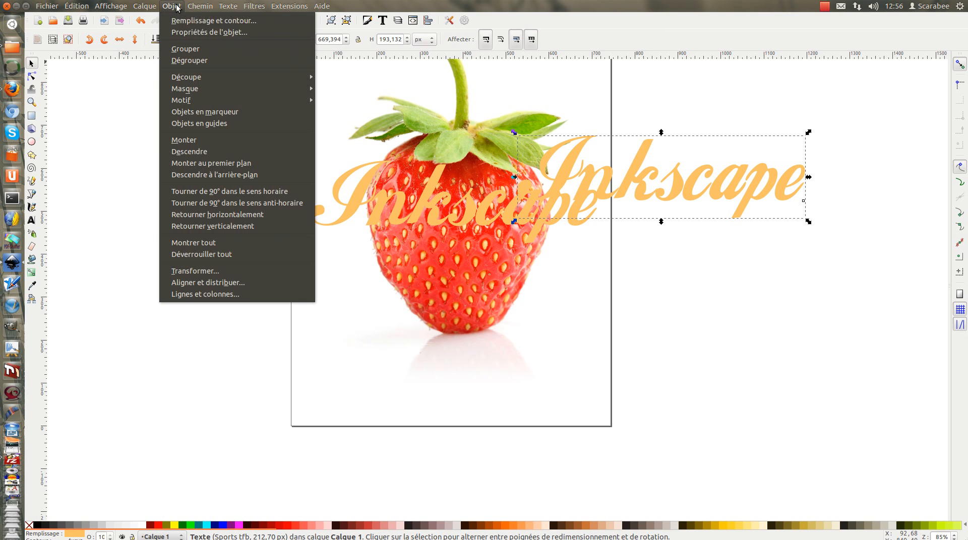
pyautogui.click(178, 23)
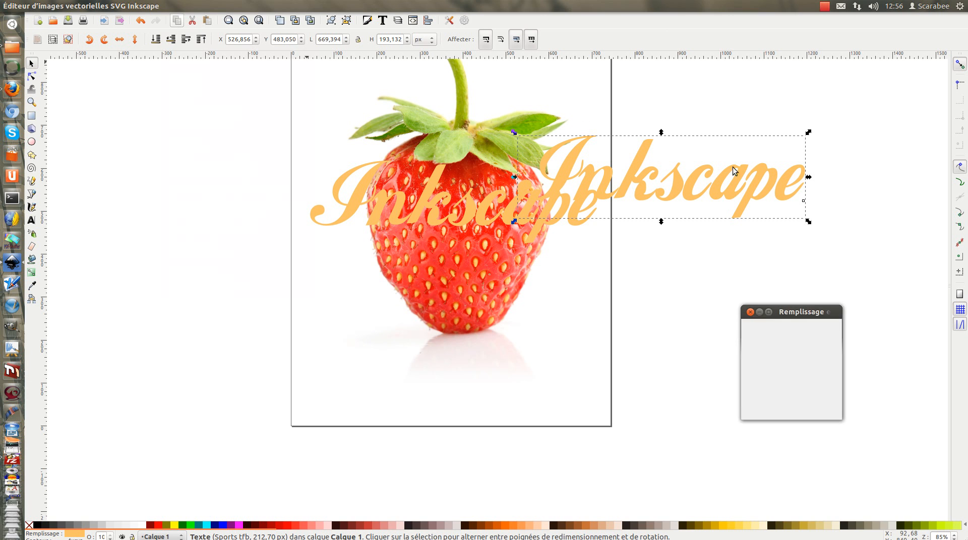
pyautogui.moveTo(819, 301); pyautogui.dragTo(832, 268)
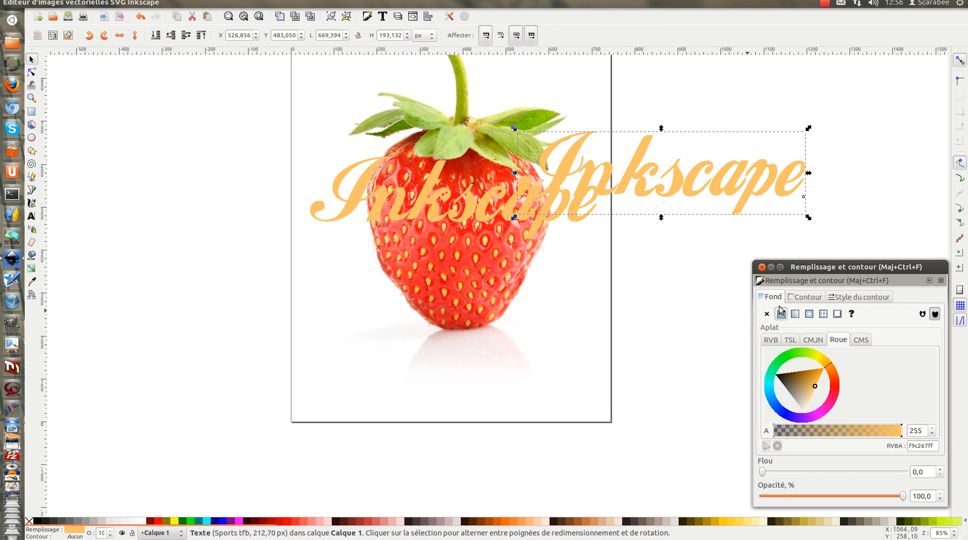
pyautogui.click(31, 286)
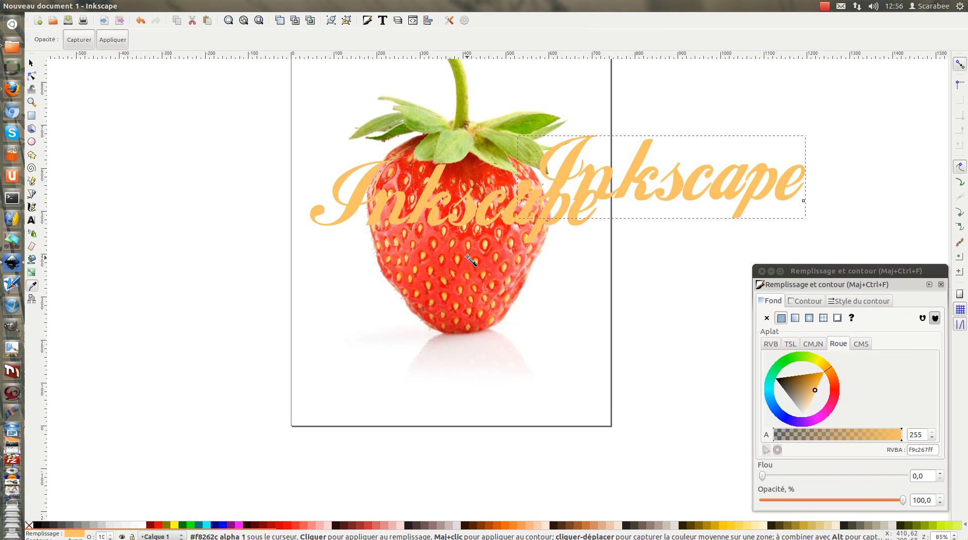
pyautogui.click(469, 267)
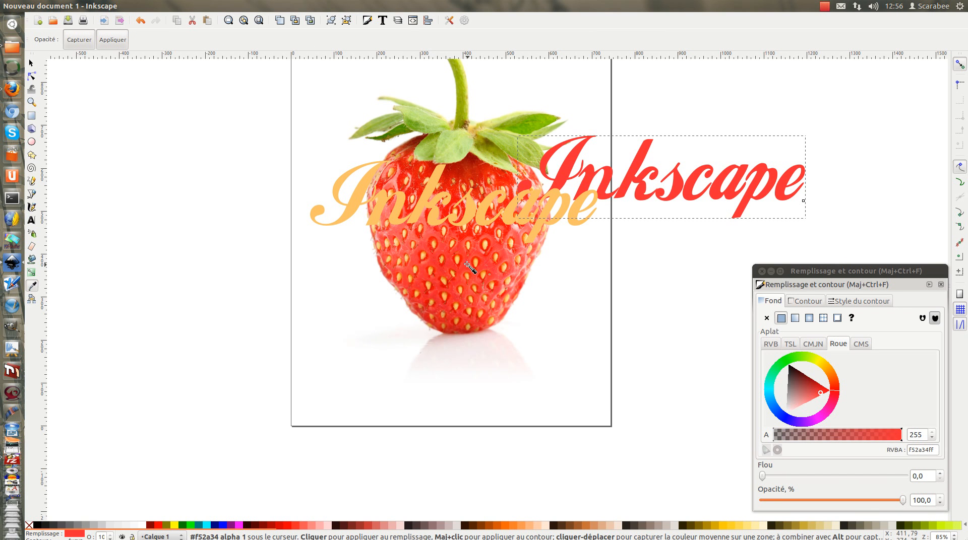
pyautogui.click(467, 265)
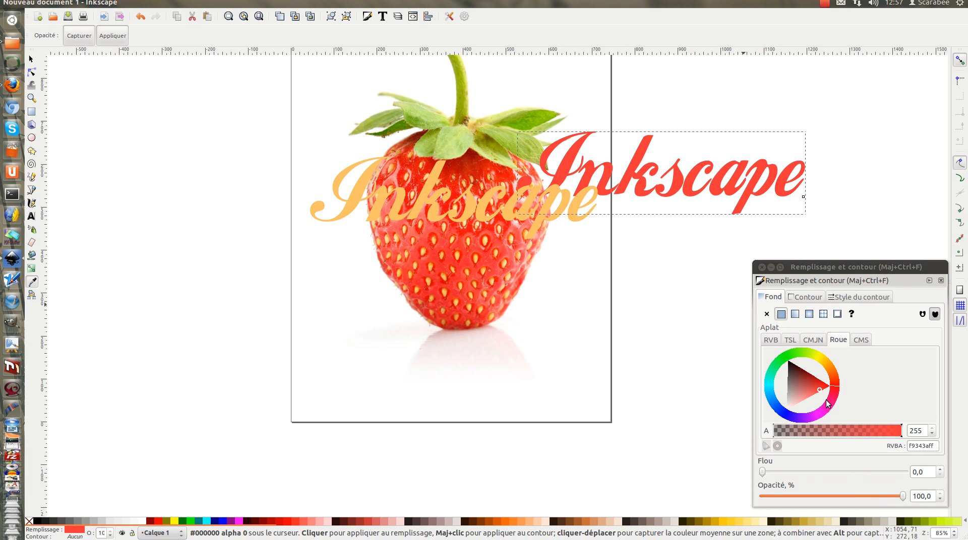
# Copy the red fill colour of the back text and paste it as the text's outline colour
pyautogui.click(807, 297)
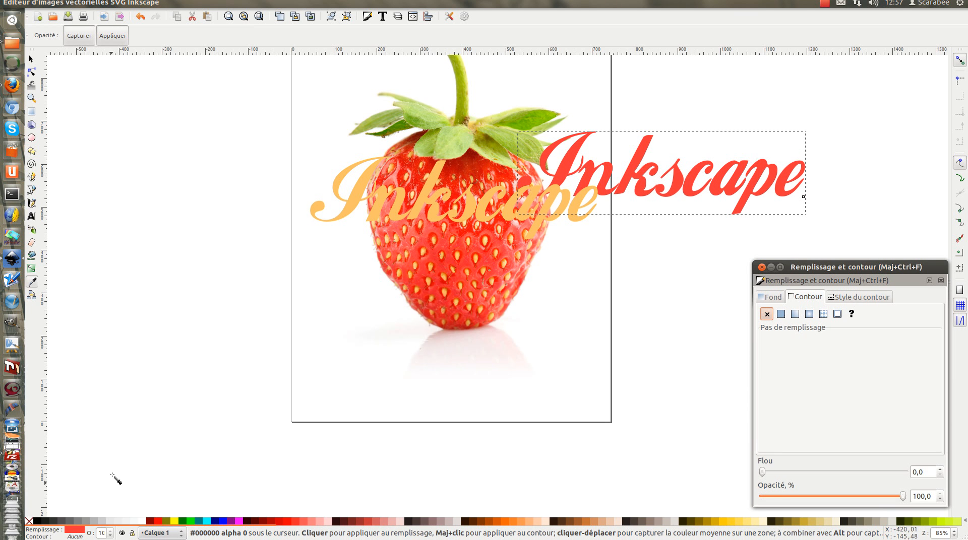
pyautogui.rightClick(78, 533)
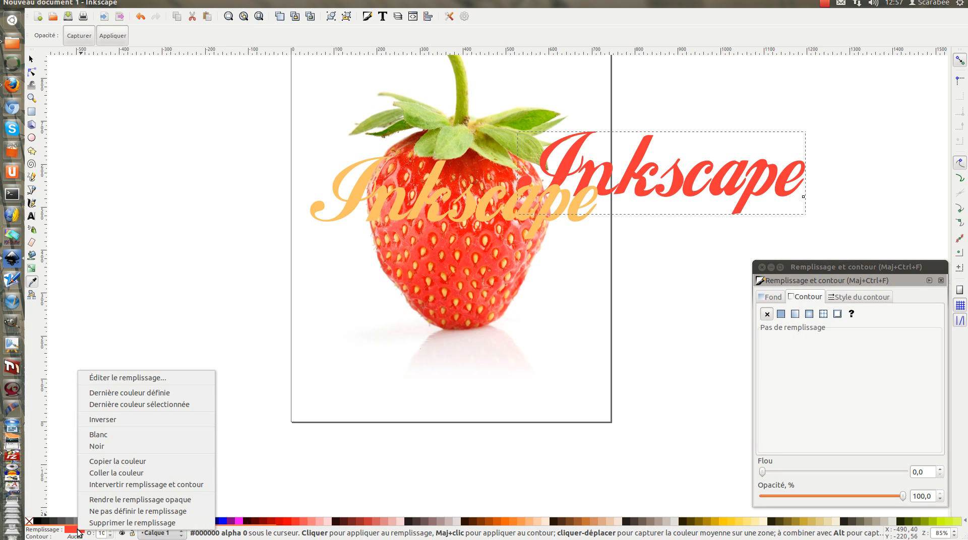
pyautogui.click(113, 462)
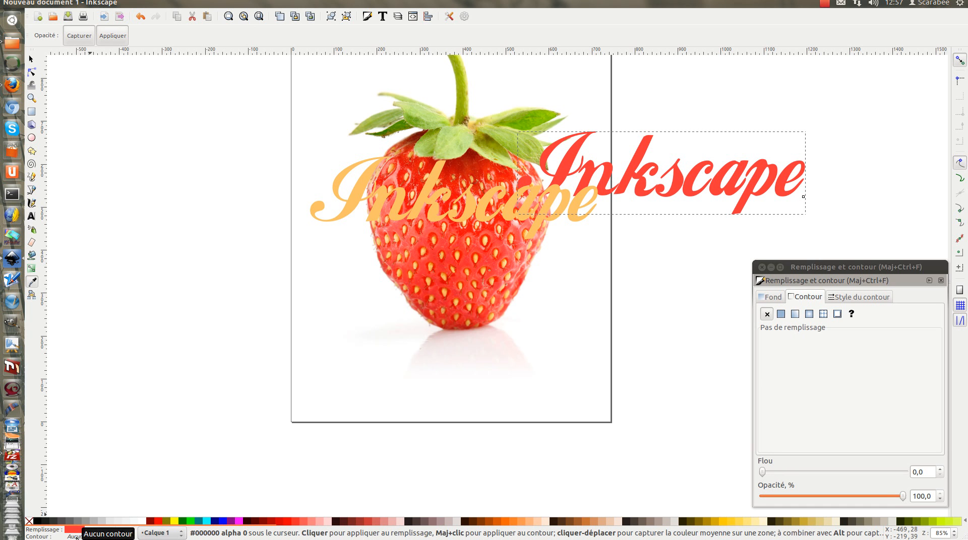
pyautogui.rightClick(76, 538)
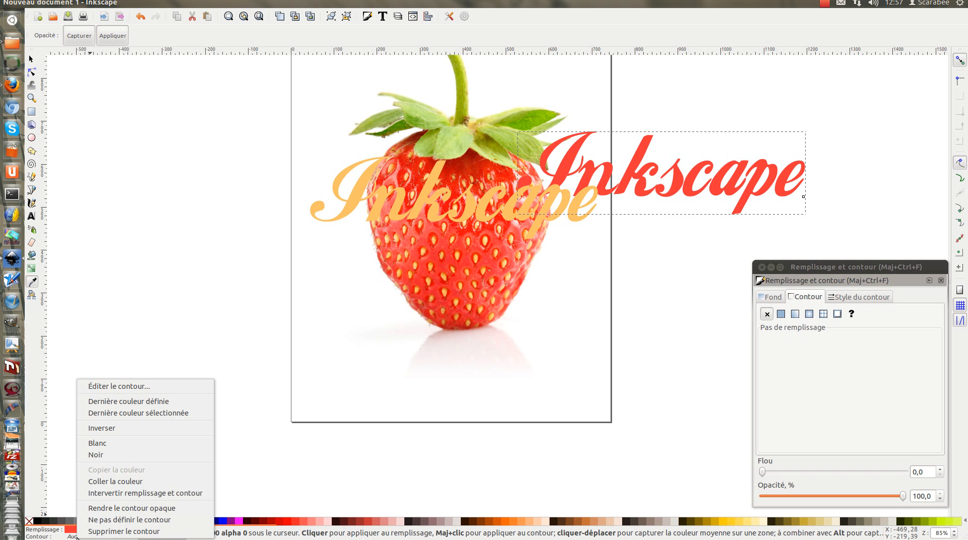
pyautogui.click(128, 482)
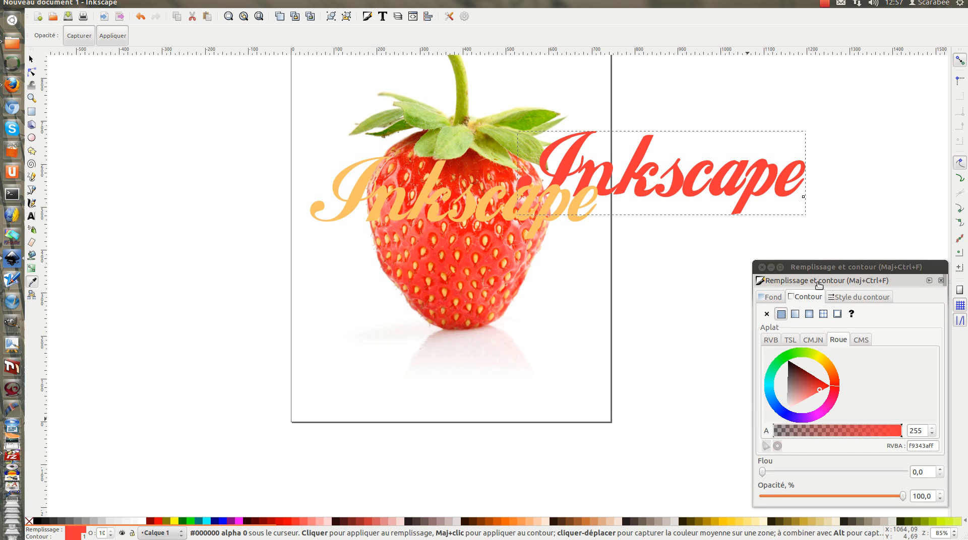
# Set the red text's outline width to 29.1 px and give it round joins and round caps
pyautogui.moveTo(779, 283); pyautogui.dragTo(759, 267)
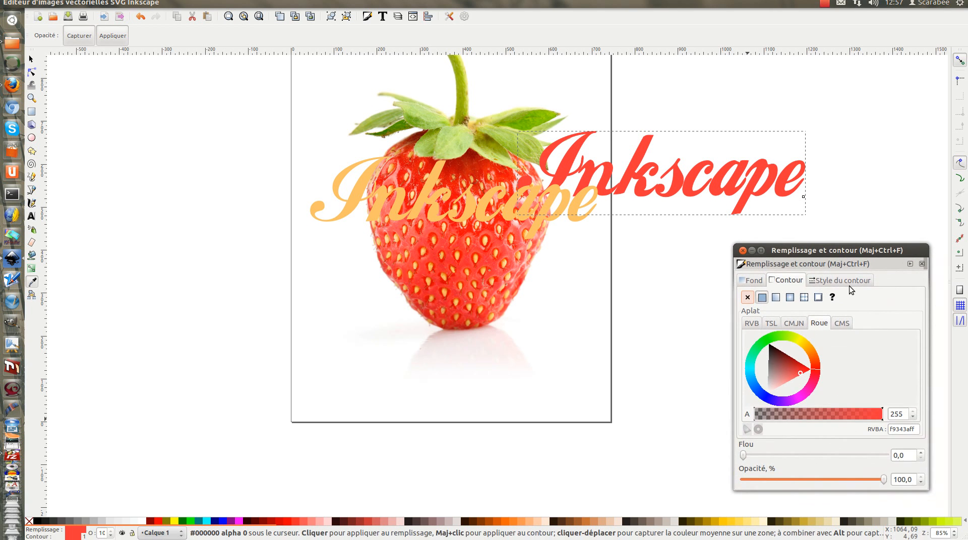
pyautogui.click(850, 280)
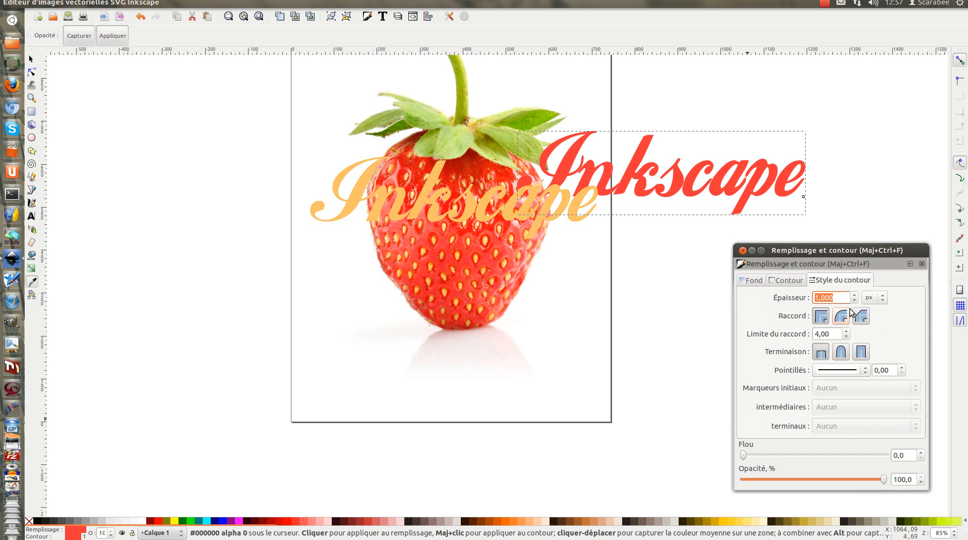
pyautogui.click(856, 295)
pyautogui.click(856, 295)
pyautogui.click(856, 296)
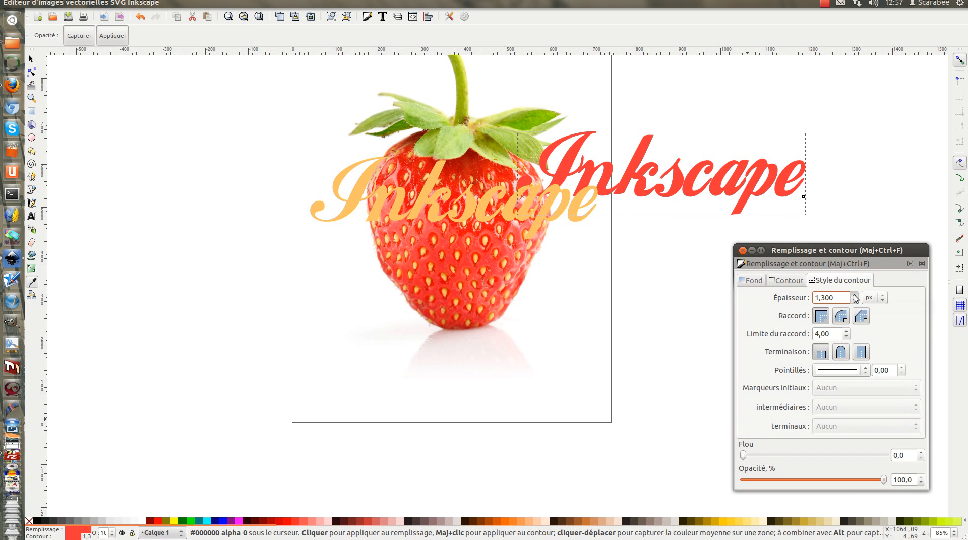
pyautogui.click(856, 296)
pyautogui.click(855, 296)
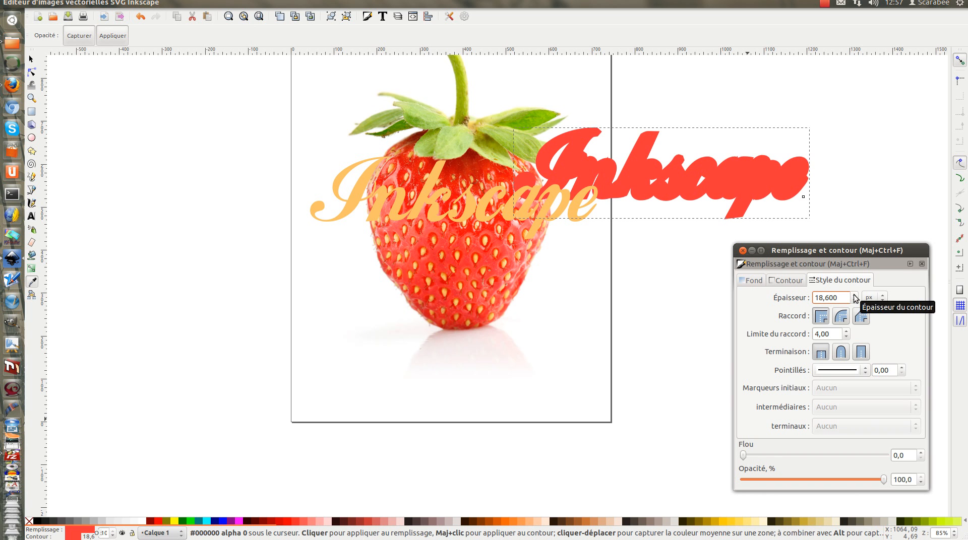
pyautogui.click(854, 295)
pyautogui.click(855, 296)
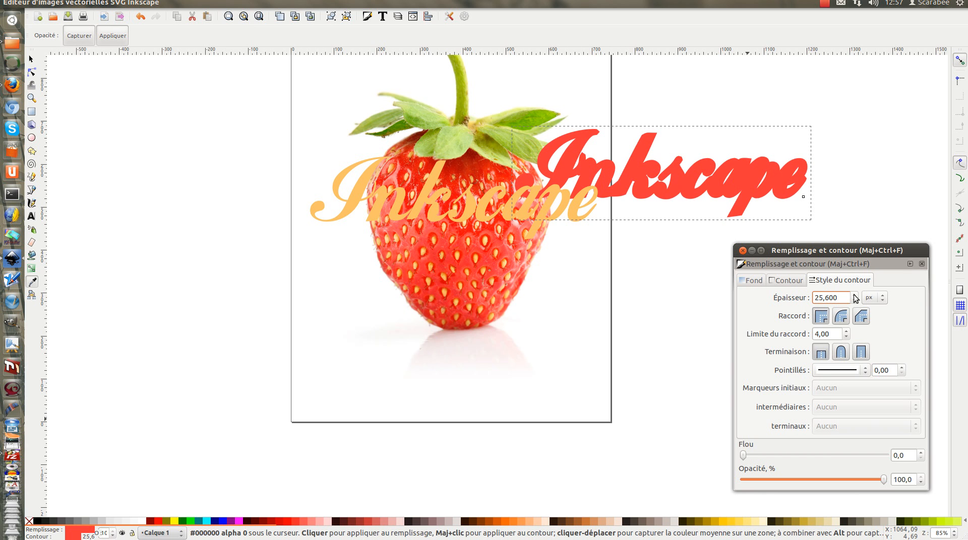
pyautogui.click(855, 295)
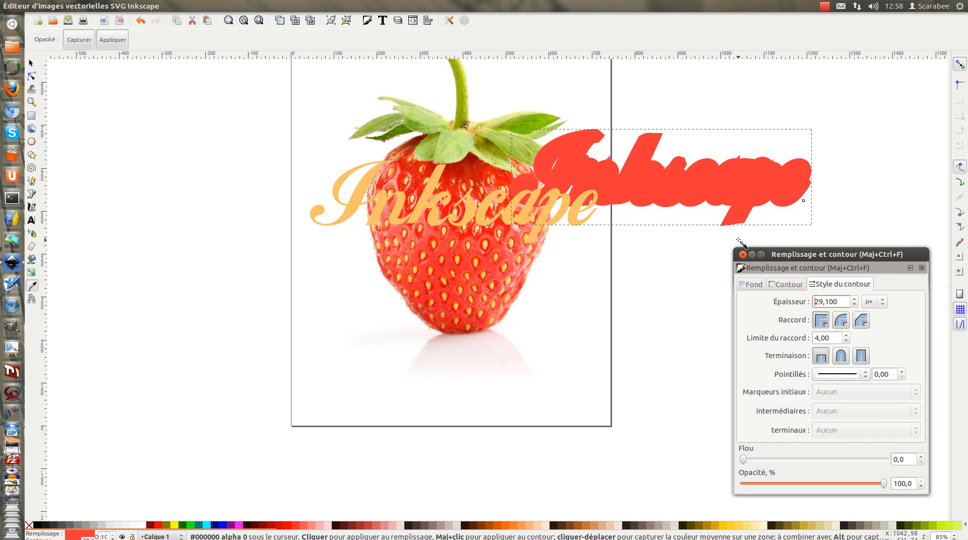
pyautogui.click(841, 317)
pyautogui.click(841, 353)
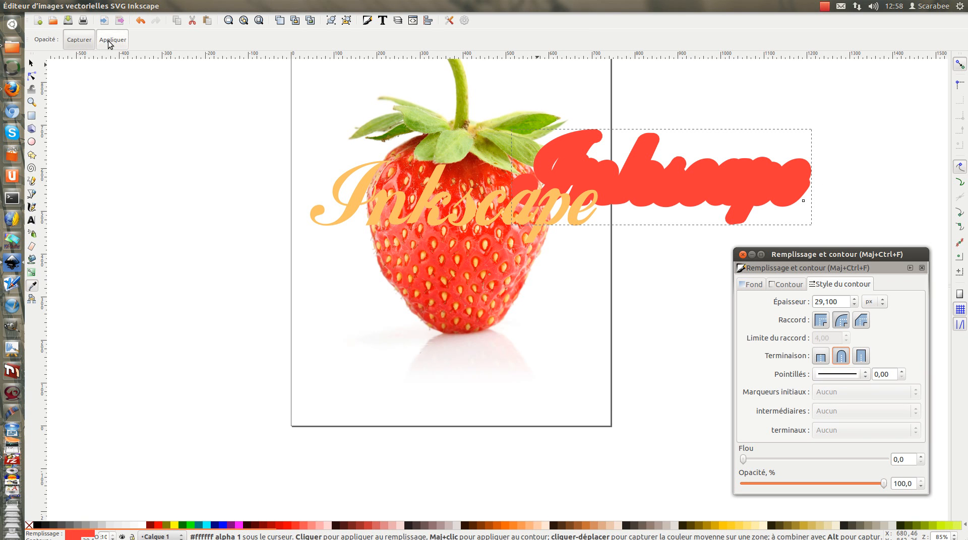
# Centre the red outlined text behind the yellow text on both axes, aligning relative to the first selected object (Premier sélectionné)
pyautogui.click(31, 63)
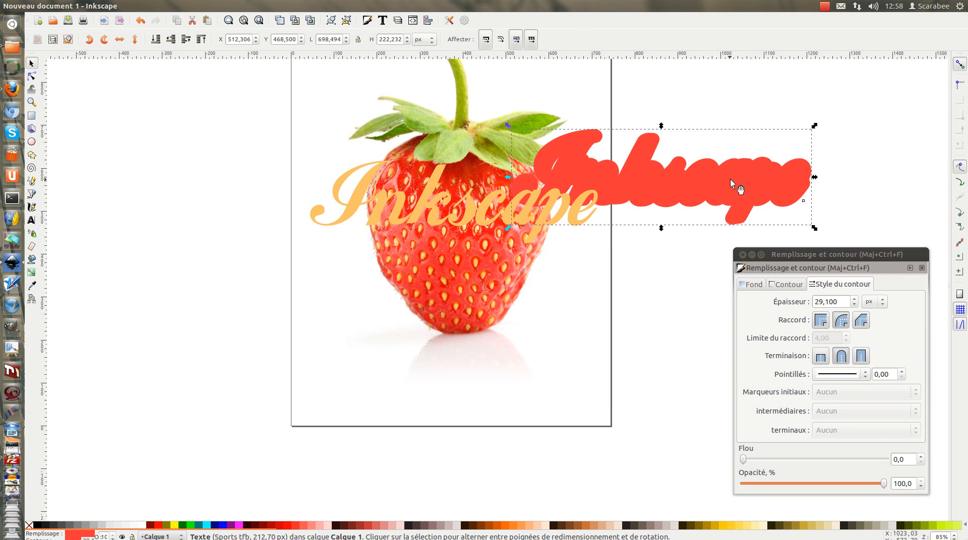
pyautogui.click(423, 198)
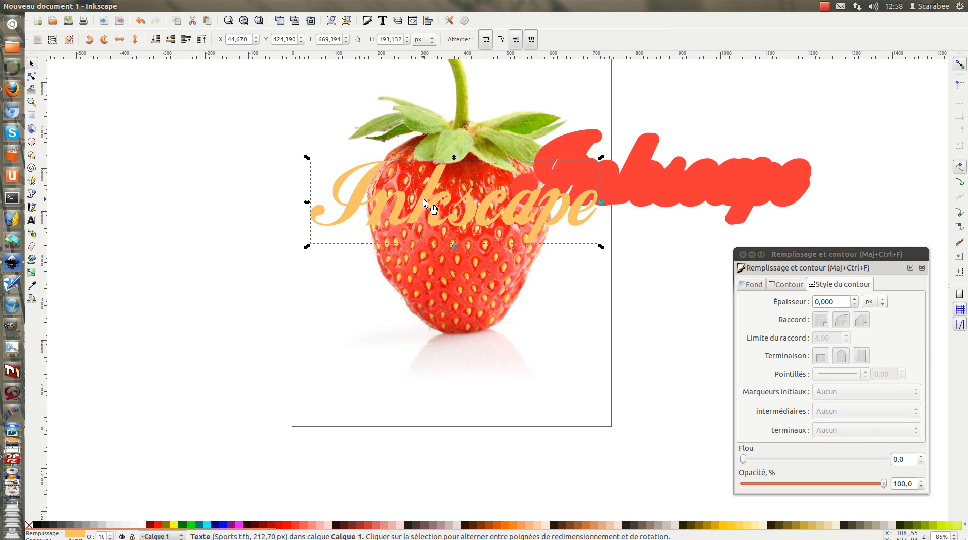
pyautogui.press('shift')
pyautogui.keyDown('shift'); pyautogui.click(712, 184); pyautogui.keyUp('shift')
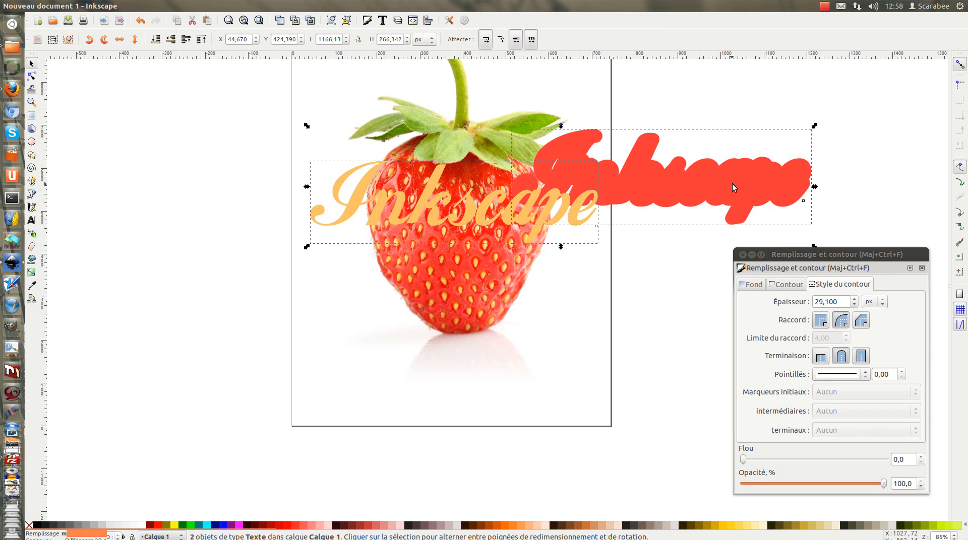
pyautogui.moveTo(222, 7)
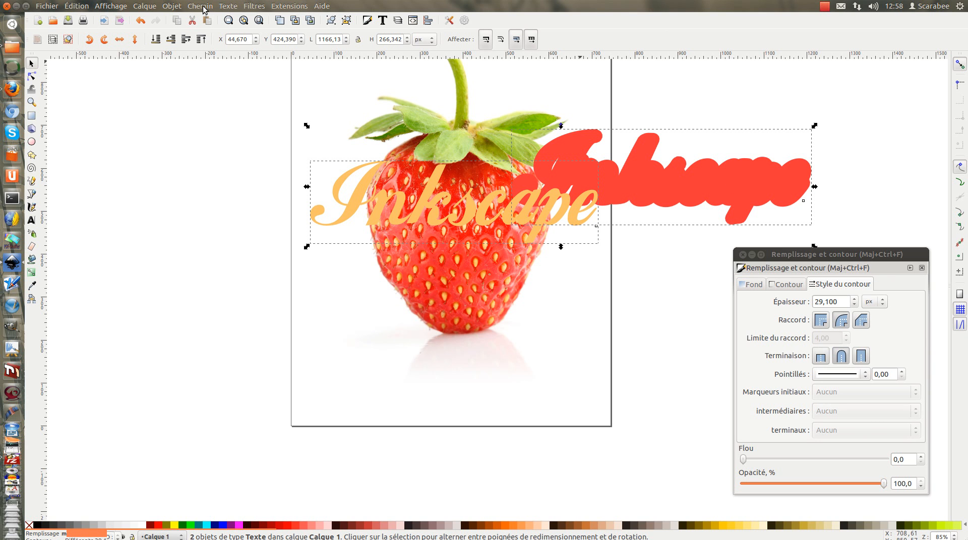
pyautogui.click(171, 7)
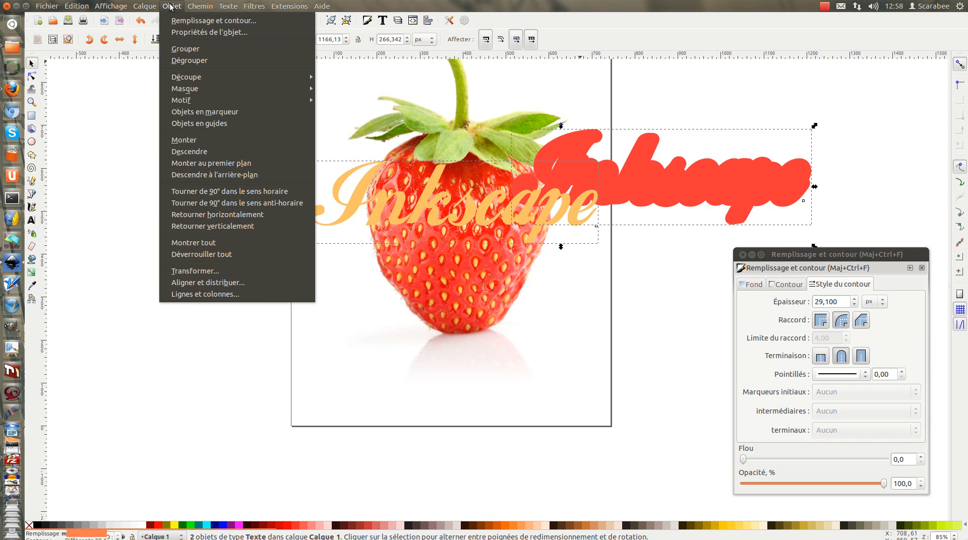
pyautogui.click(223, 279)
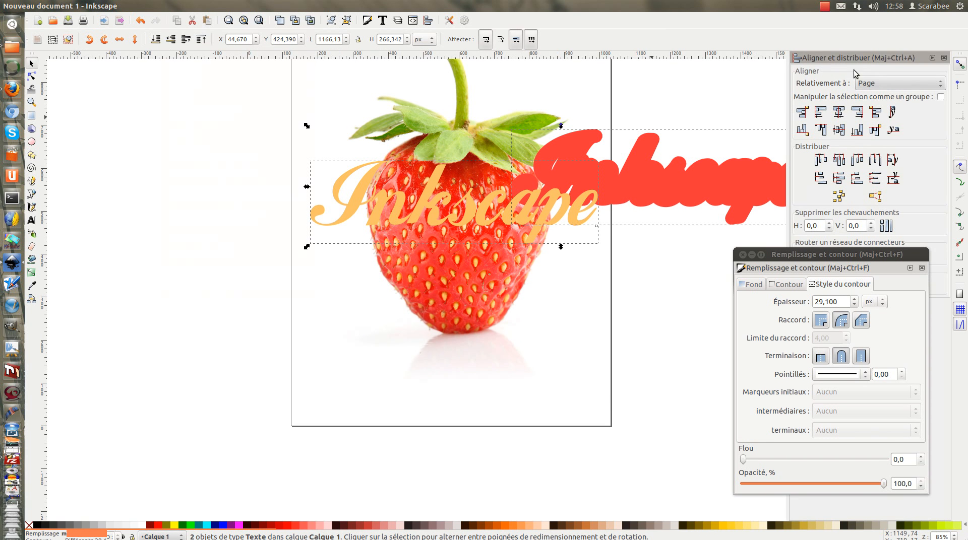
pyautogui.click(883, 85)
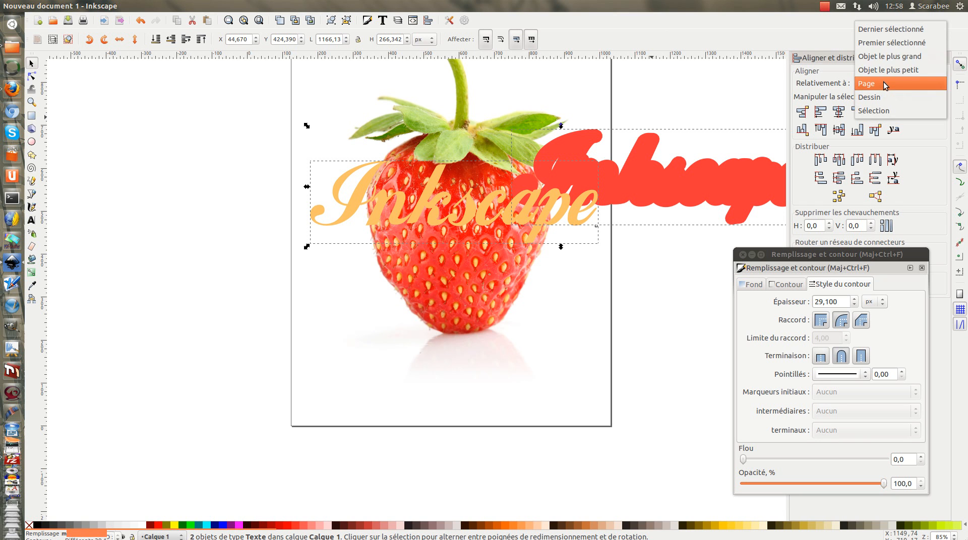
pyautogui.click(888, 45)
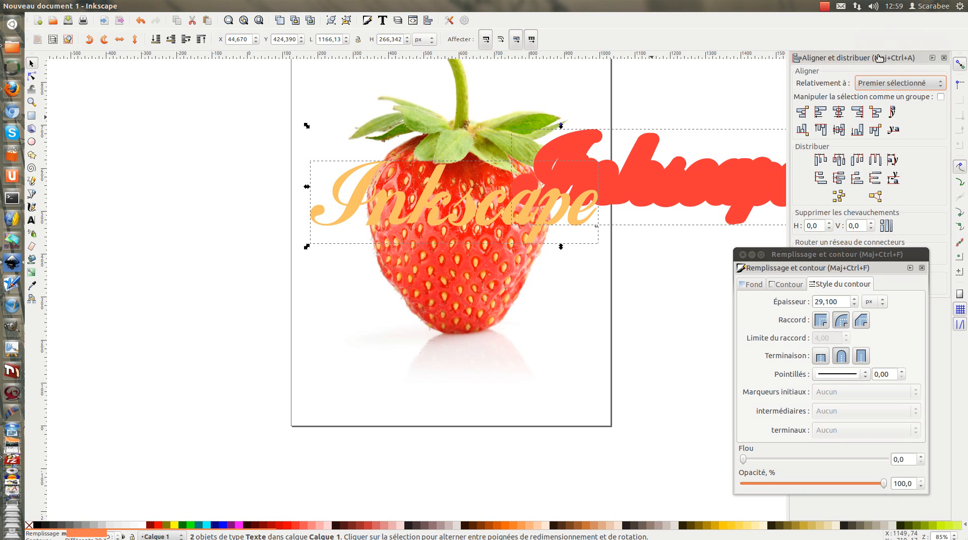
pyautogui.click(838, 113)
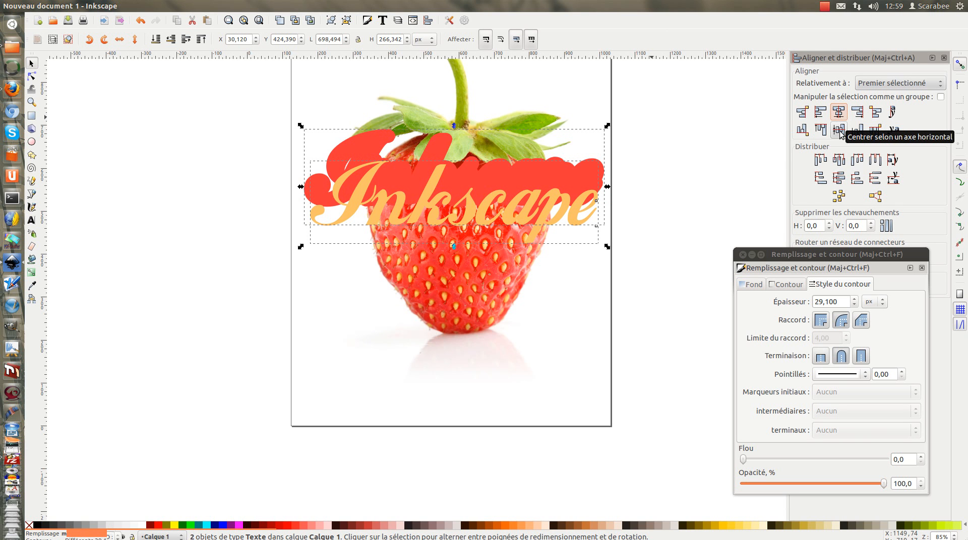
pyautogui.click(839, 130)
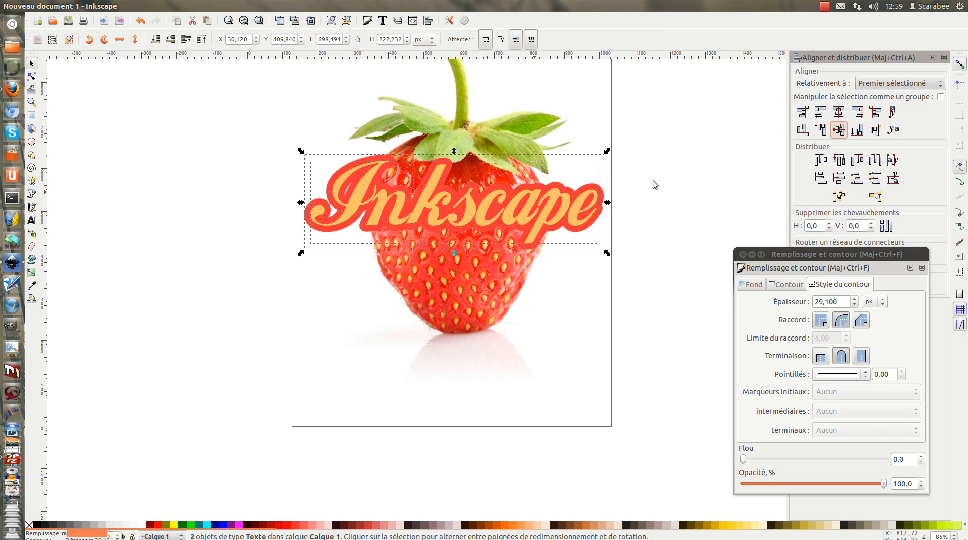
pyautogui.click(216, 150)
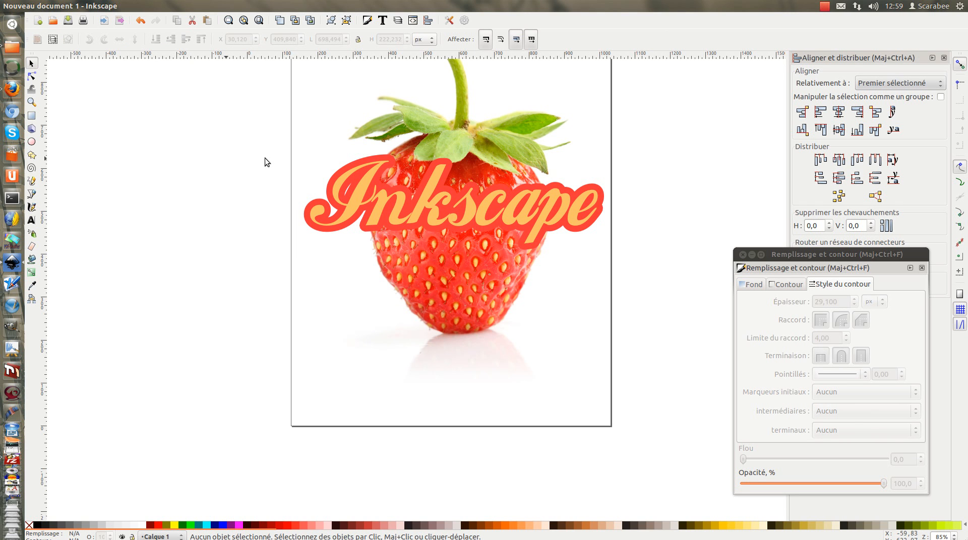